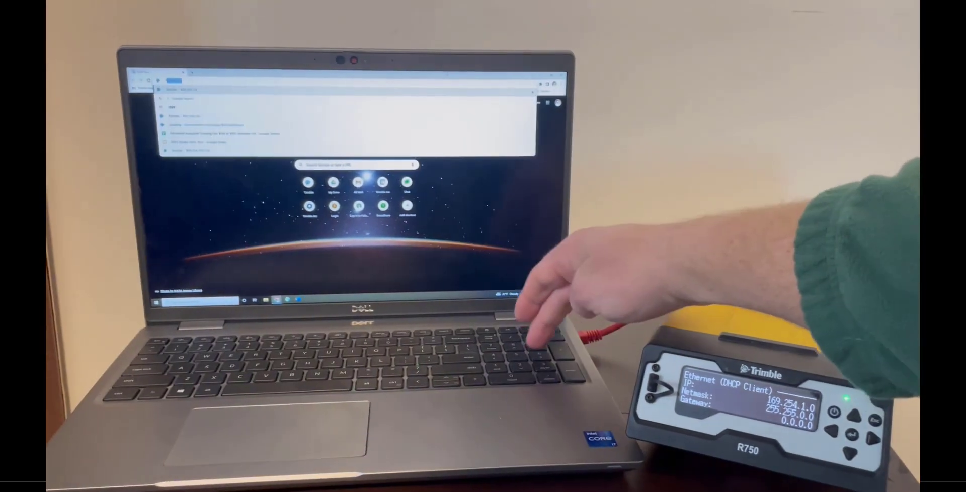
Step: Load the R750 receiver's web page at 169.254.1.0 in Chrome
{"action": "type", "text": "169.254"}
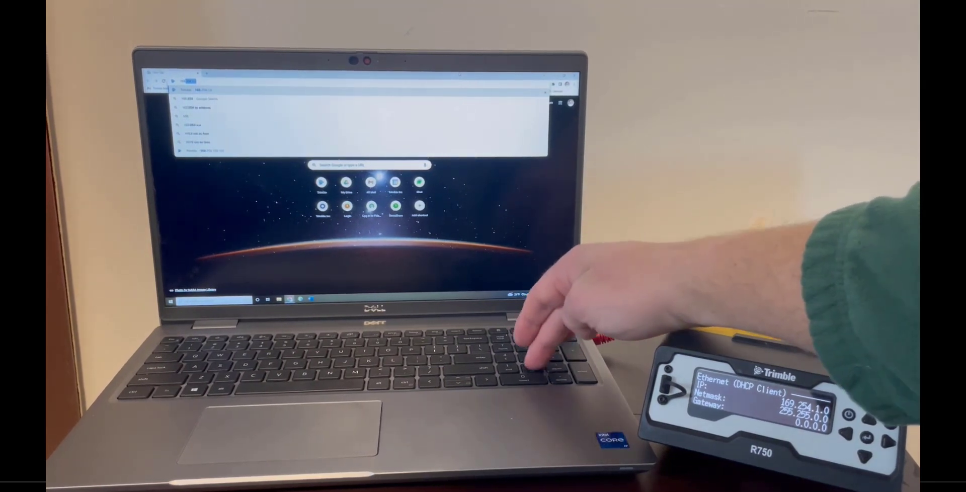
{"action": "key", "text": "Return"}
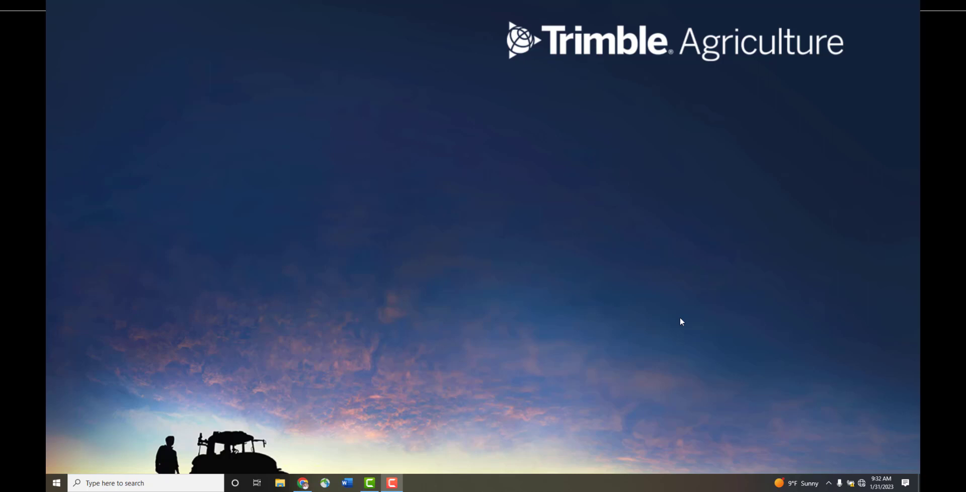
Step: Join the Trimble GNSS 5793 Wi-Fi network from the Windows system tray
{"action": "left_click", "coordinate": [862, 483]}
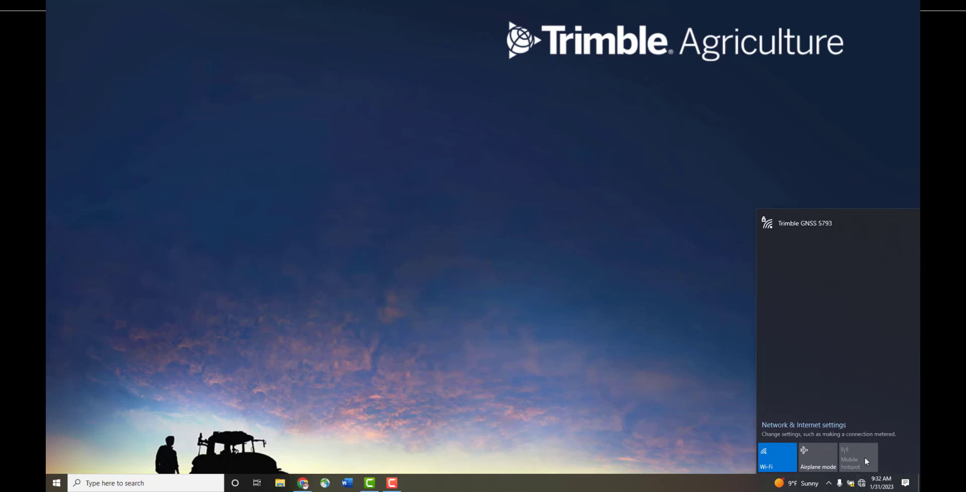
{"action": "left_click", "coordinate": [859, 230]}
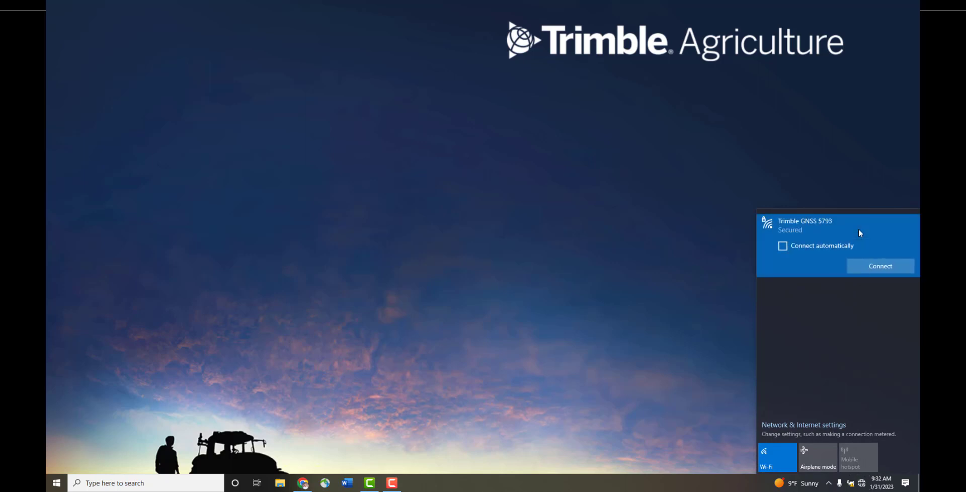
{"action": "left_click", "coordinate": [865, 268]}
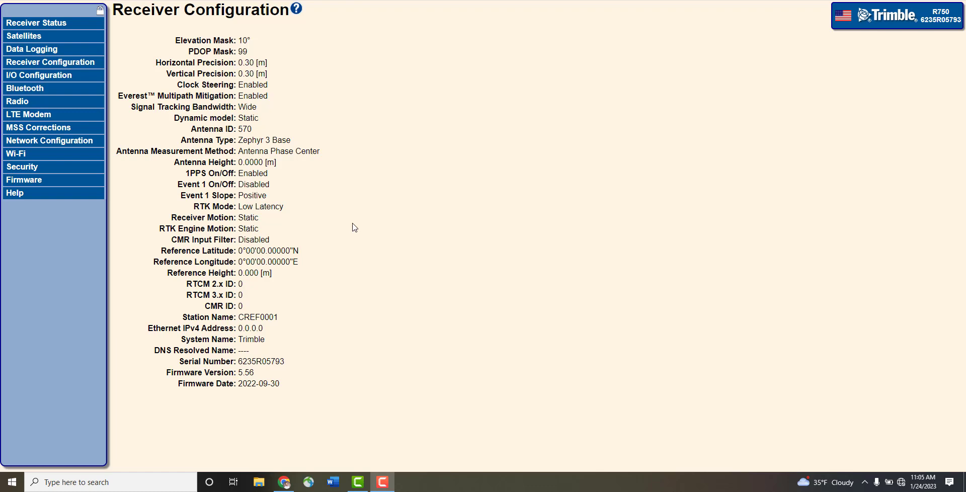
Step: Set the reference station to Here with 300-second Auto Average and save it
{"action": "left_click", "coordinate": [62, 64]}
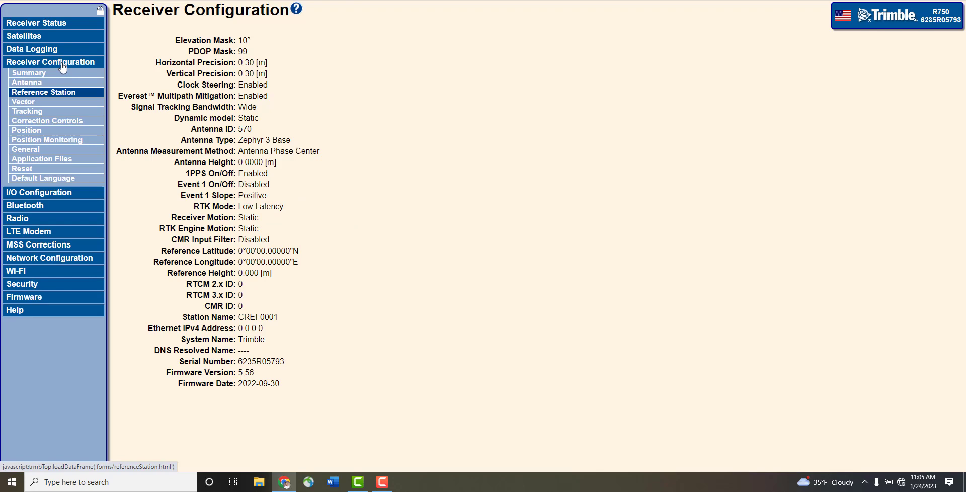
{"action": "left_click", "coordinate": [60, 96]}
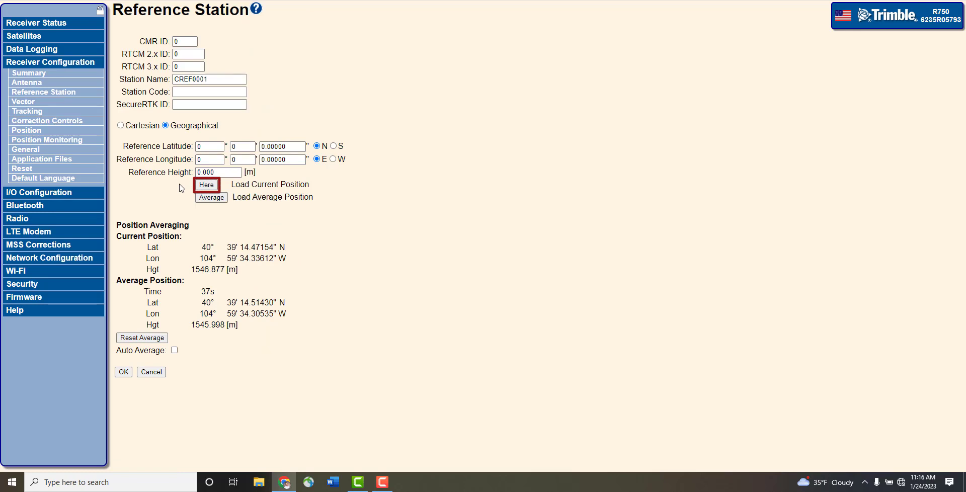
{"action": "left_click", "coordinate": [206, 185]}
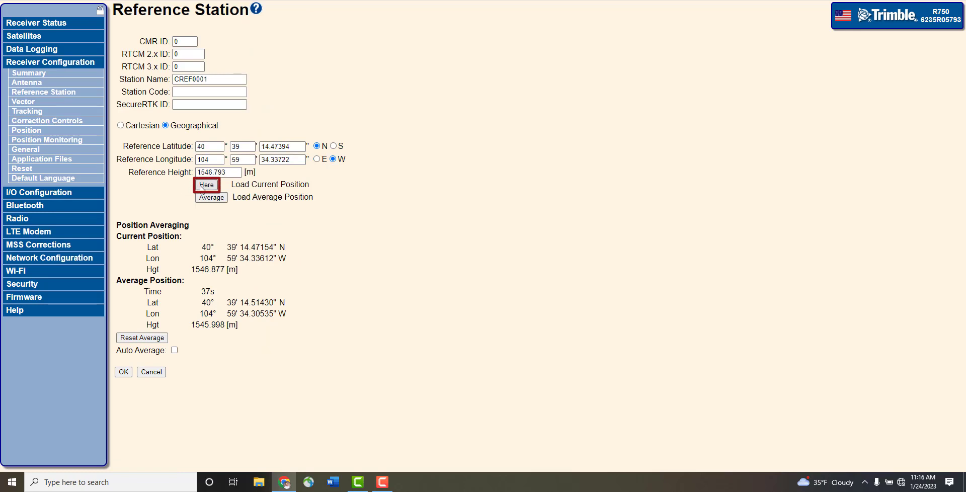
{"action": "left_click", "coordinate": [174, 350]}
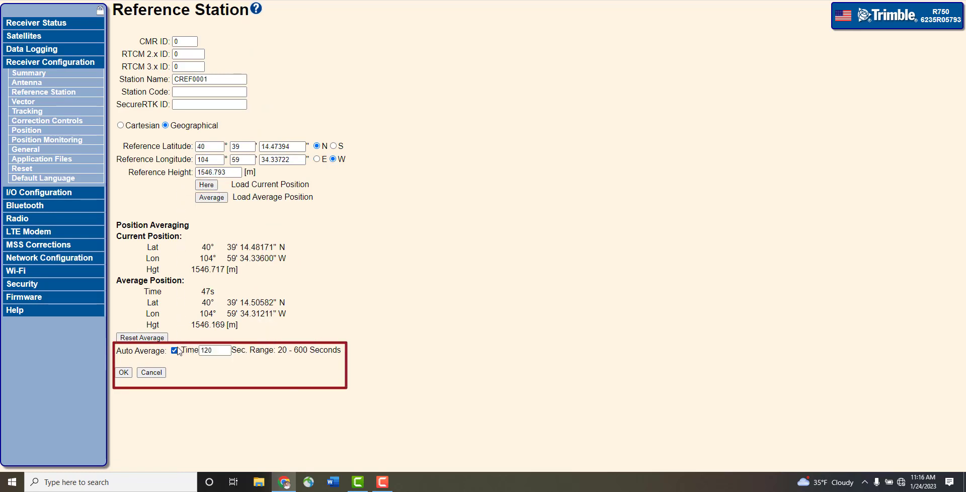
{"action": "double_click", "coordinate": [219, 350]}
{"action": "key", "text": "BackSpace"}
{"action": "type", "text": "30"}
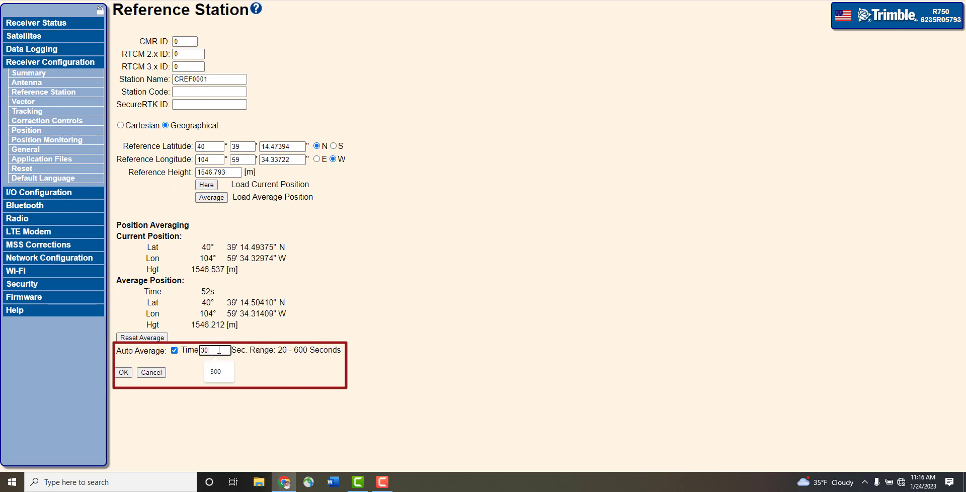
{"action": "type", "text": "0"}
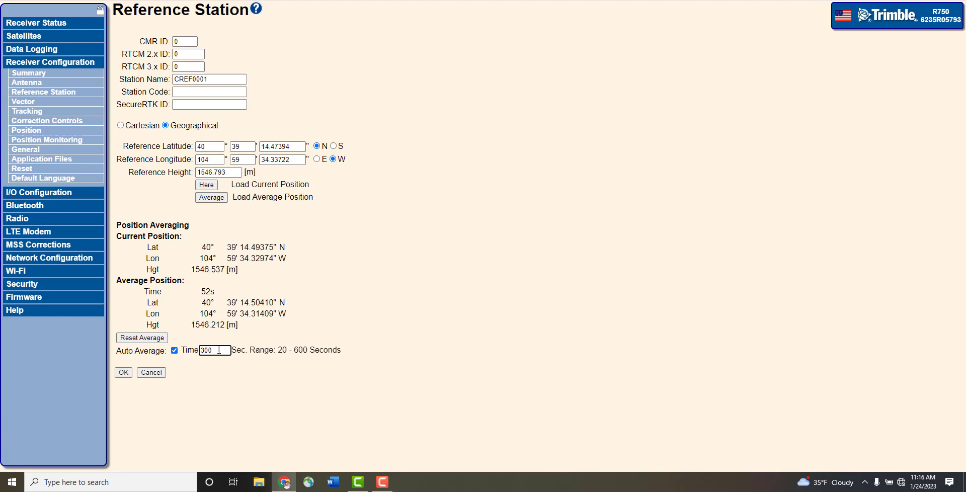
{"action": "left_click", "coordinate": [129, 372]}
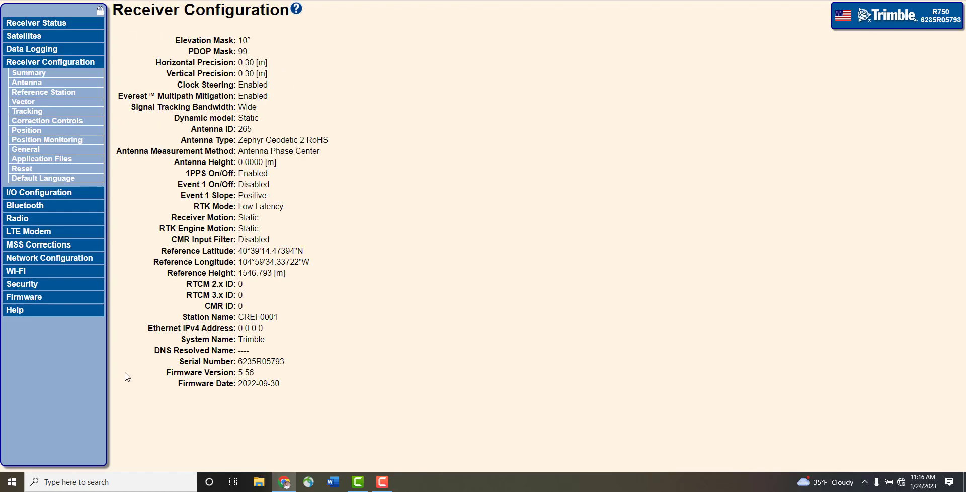
Step: Open the configuration Summary to check the saved reference latitude, longitude and height
{"action": "left_click", "coordinate": [67, 96]}
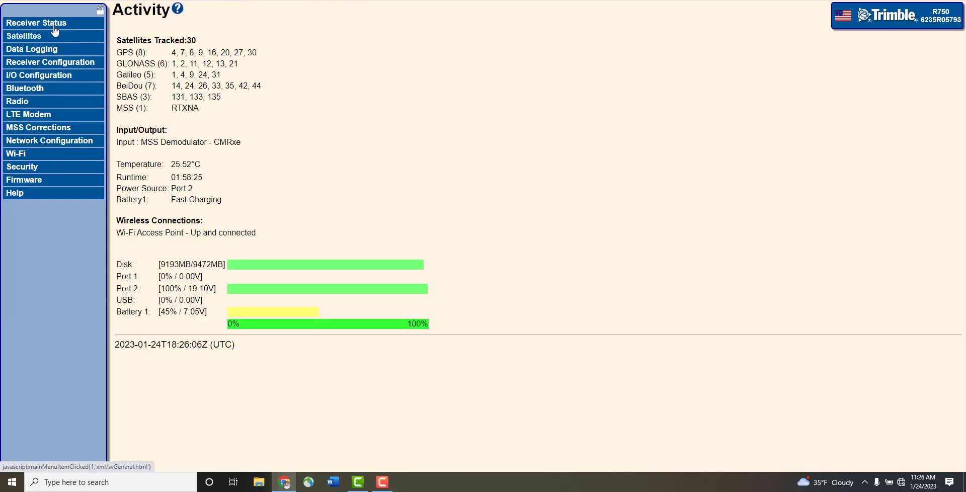
Step: Turn off automatic file deletion and create an enabled logging session named DF1
{"action": "left_click", "coordinate": [56, 51]}
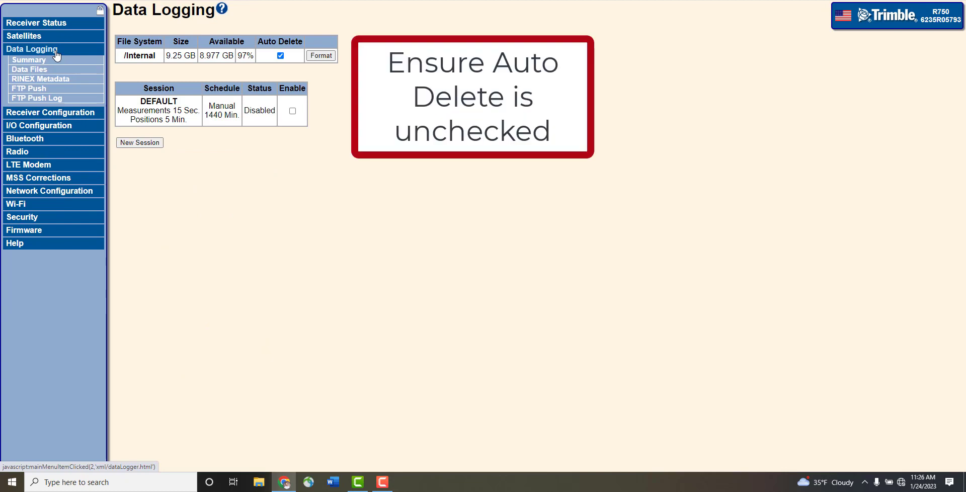
{"action": "left_click", "coordinate": [280, 56]}
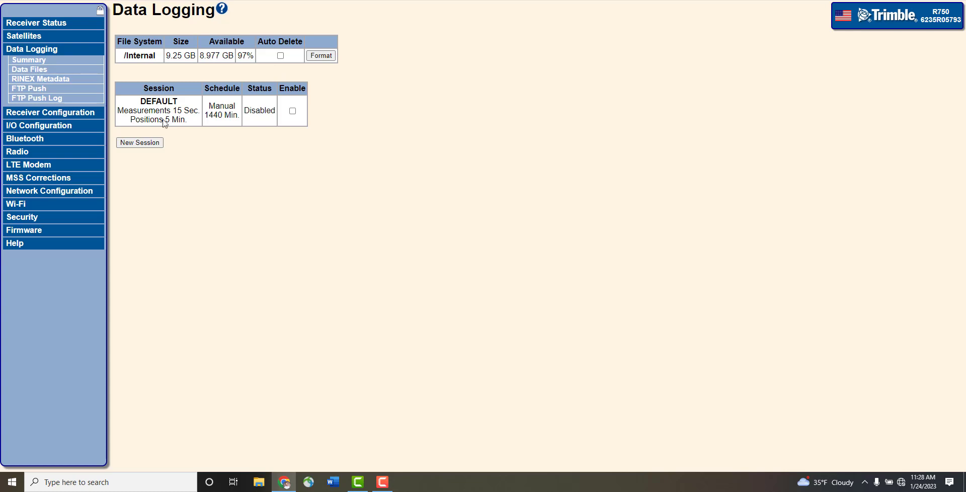
{"action": "left_click", "coordinate": [140, 143]}
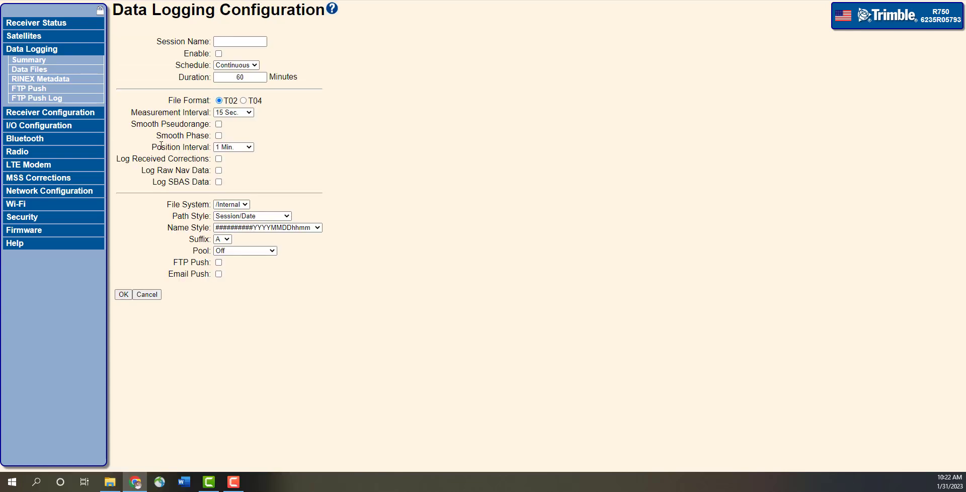
{"action": "left_click", "coordinate": [252, 41]}
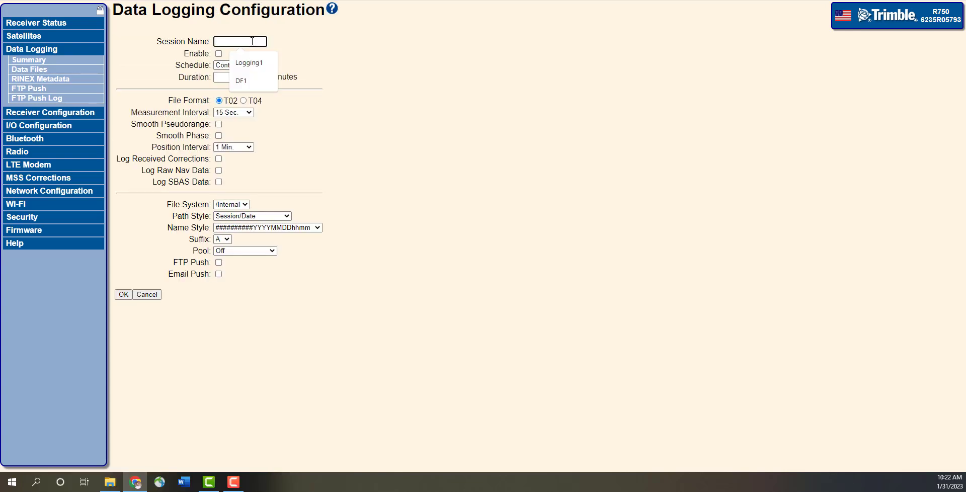
{"action": "type", "text": "DF1"}
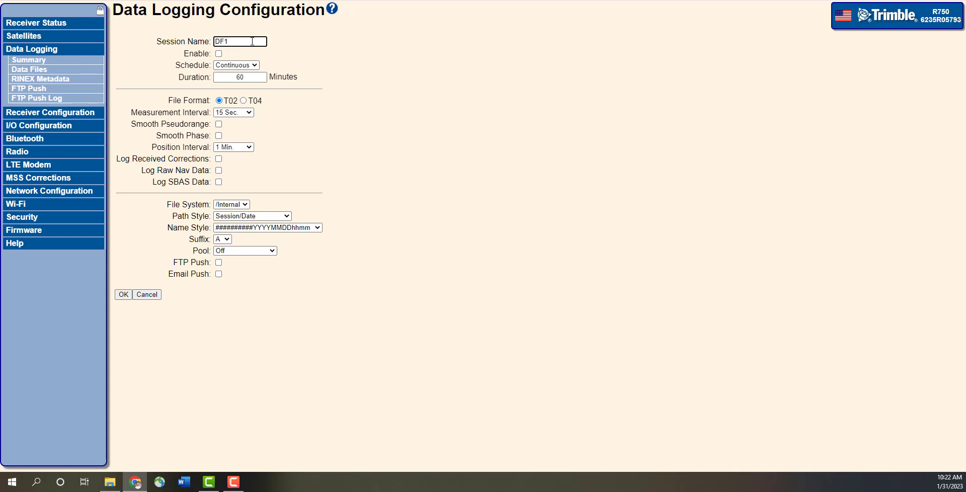
{"action": "left_click", "coordinate": [218, 54]}
Step: Schedule DF1 to log Once for a duration of 1440 minutes
{"action": "left_click", "coordinate": [254, 66]}
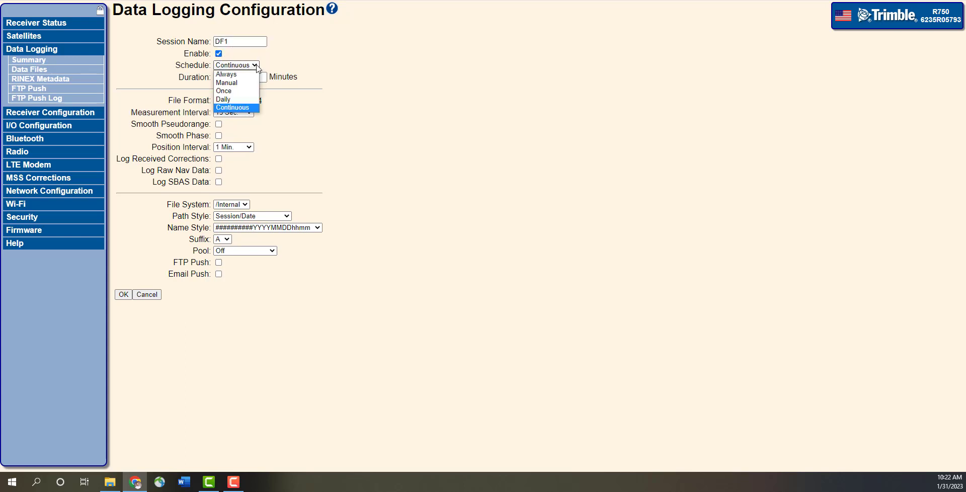
{"action": "left_click", "coordinate": [257, 91]}
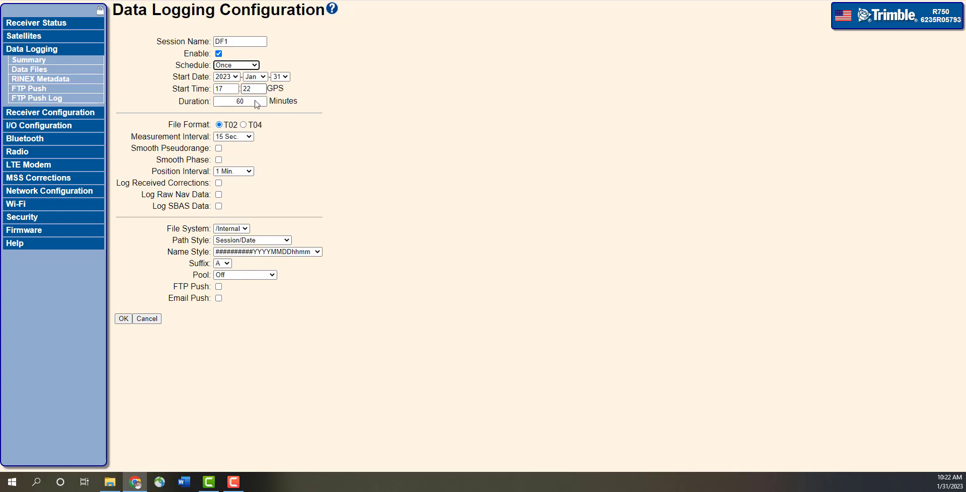
{"action": "left_click", "coordinate": [255, 101]}
{"action": "key", "text": "BackSpace"}
{"action": "key", "text": "BackSpace"}
{"action": "type", "text": "1440"}
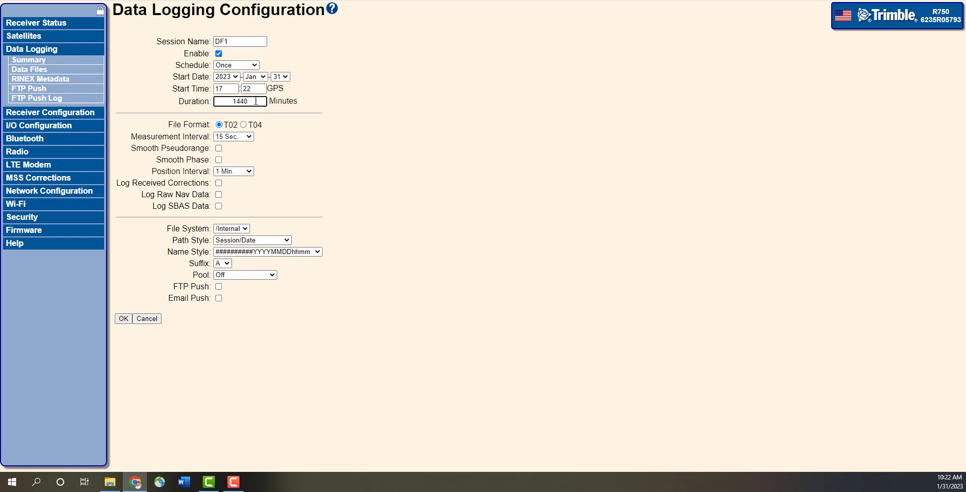
Step: Set 30-second measurement and 10 position intervals, then save to start DF1 logging
{"action": "left_click", "coordinate": [245, 136]}
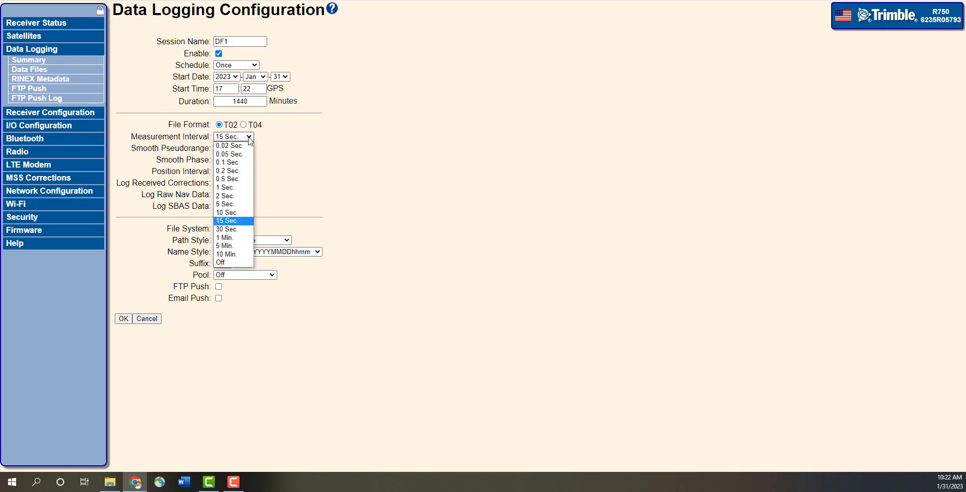
{"action": "left_click", "coordinate": [245, 229]}
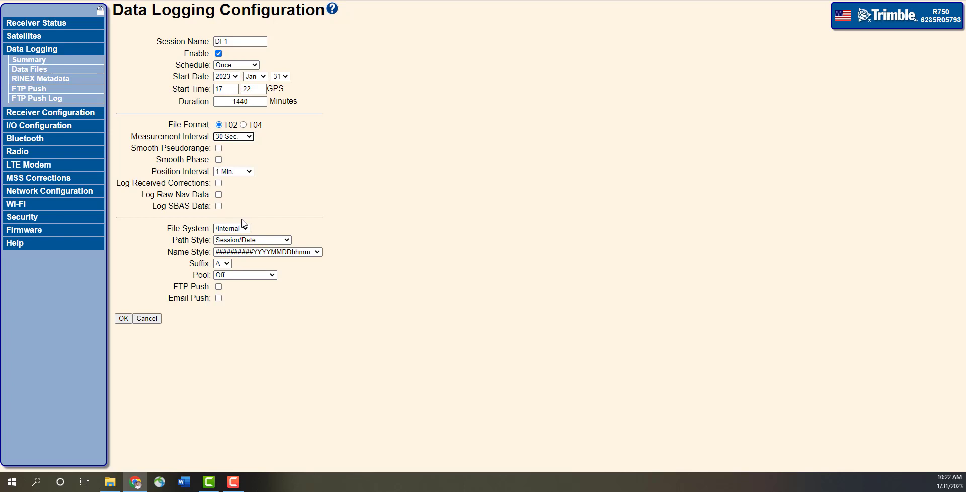
{"action": "left_click", "coordinate": [249, 172]}
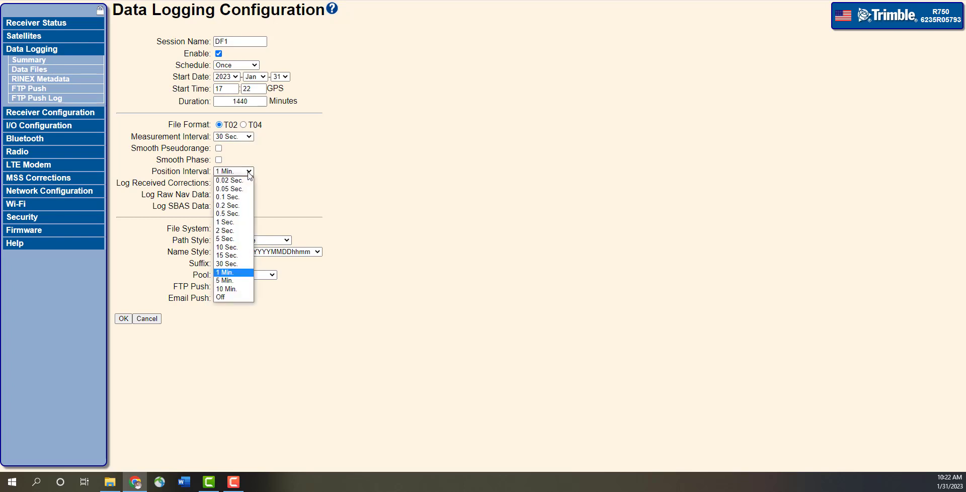
{"action": "left_click", "coordinate": [240, 289]}
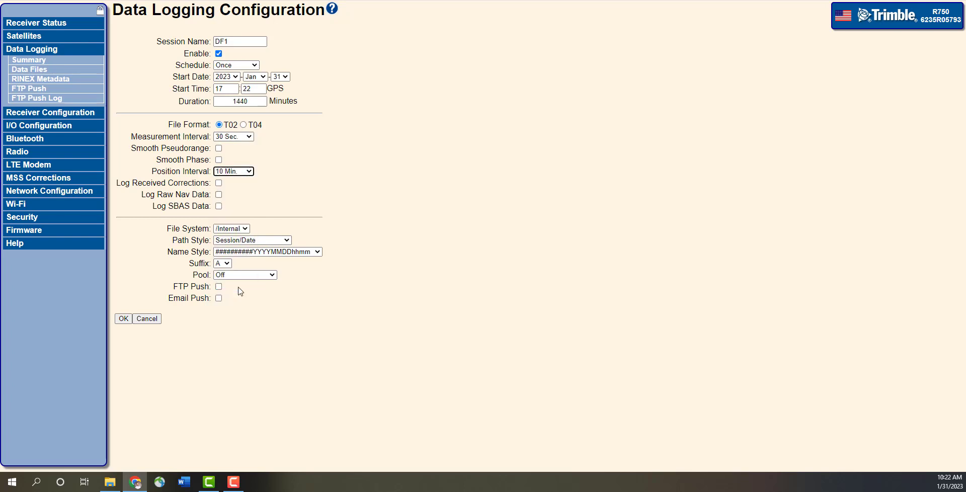
{"action": "left_click", "coordinate": [123, 319]}
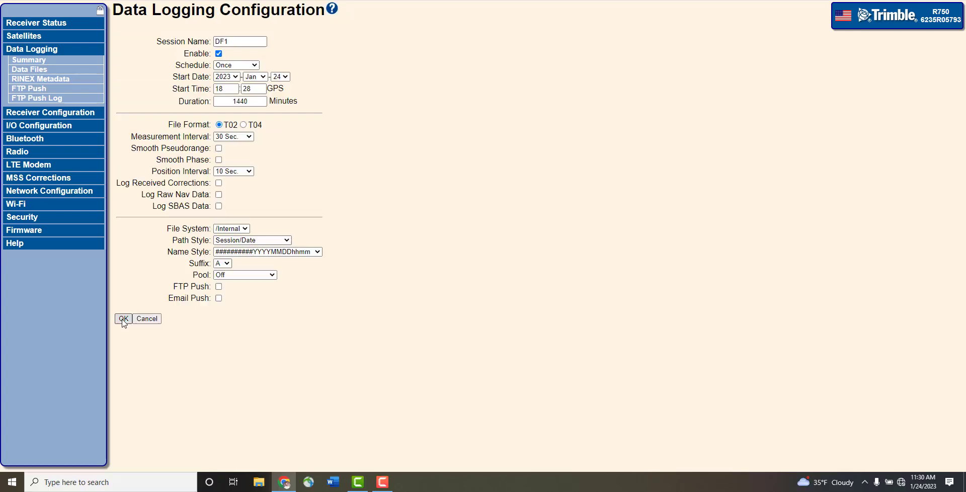
{"action": "left_click", "coordinate": [123, 318]}
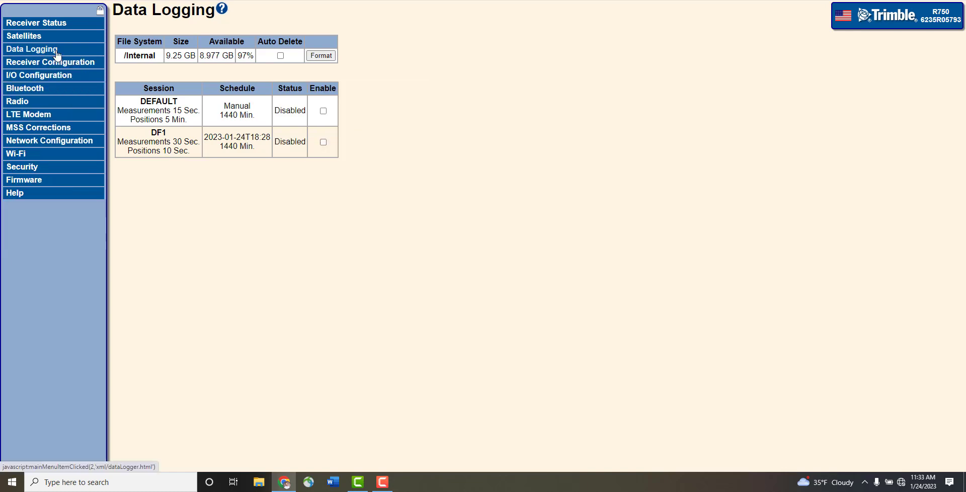
Step: Download 57930240.T02 from the /Internal data files list
{"action": "left_click", "coordinate": [57, 50]}
{"action": "left_click", "coordinate": [48, 61]}
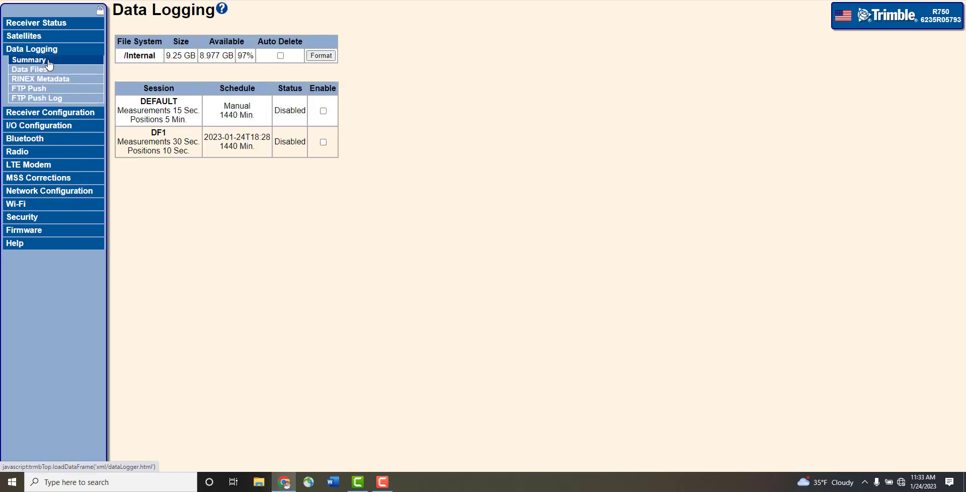
{"action": "left_click", "coordinate": [138, 57]}
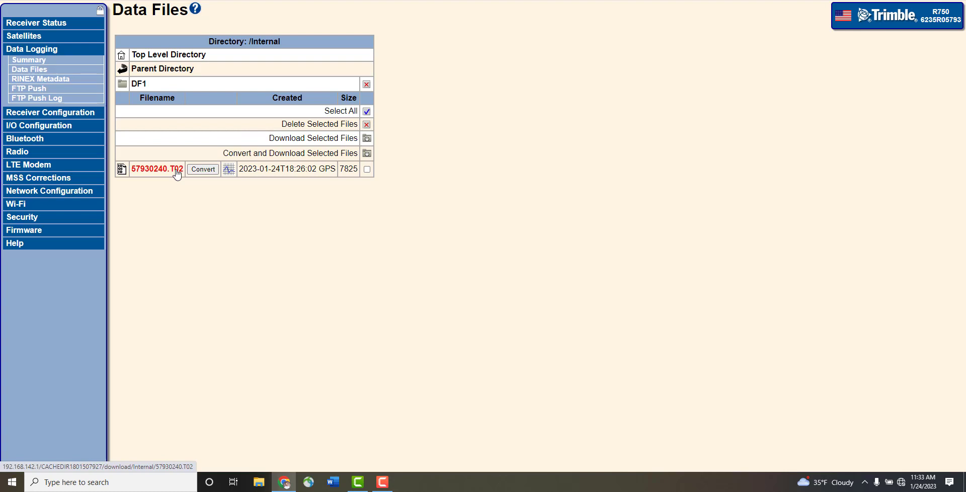
{"action": "left_click", "coordinate": [176, 171]}
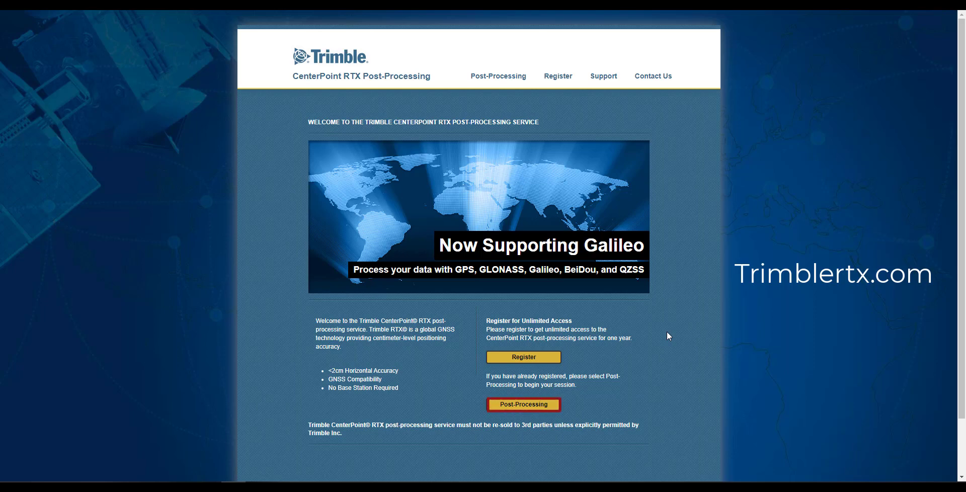
Step: Attach 57930240.T02 on the Post-Processing form, keeping ITRF2014 and Autodetect tectonic plate
{"action": "left_click", "coordinate": [536, 405]}
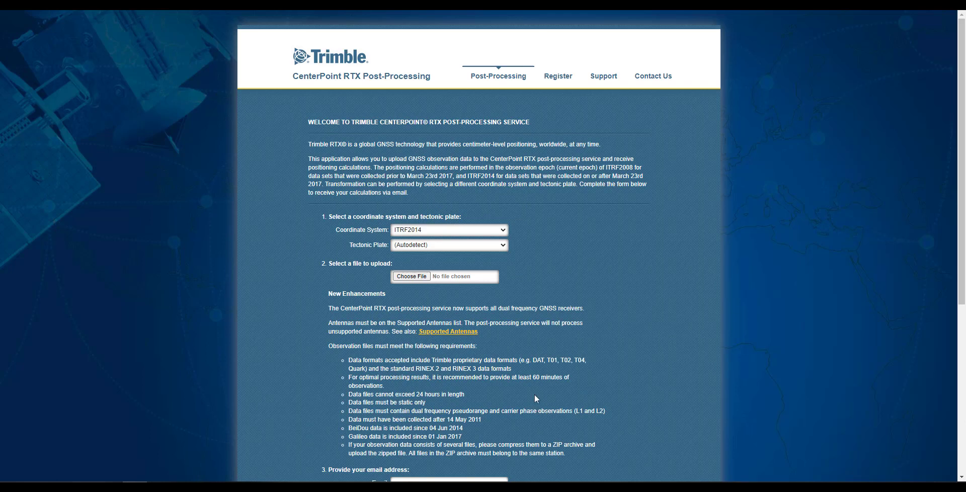
{"action": "left_click", "coordinate": [503, 229]}
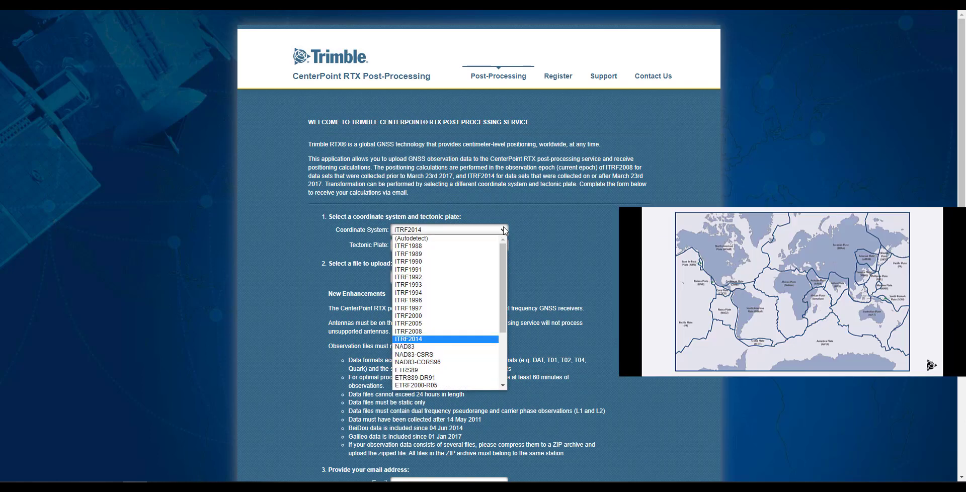
{"action": "left_click", "coordinate": [505, 231]}
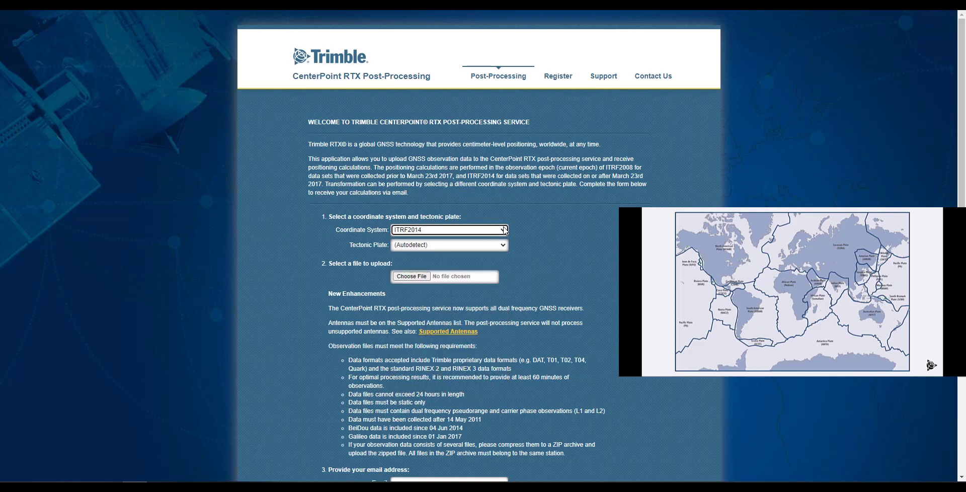
{"action": "left_click", "coordinate": [504, 246]}
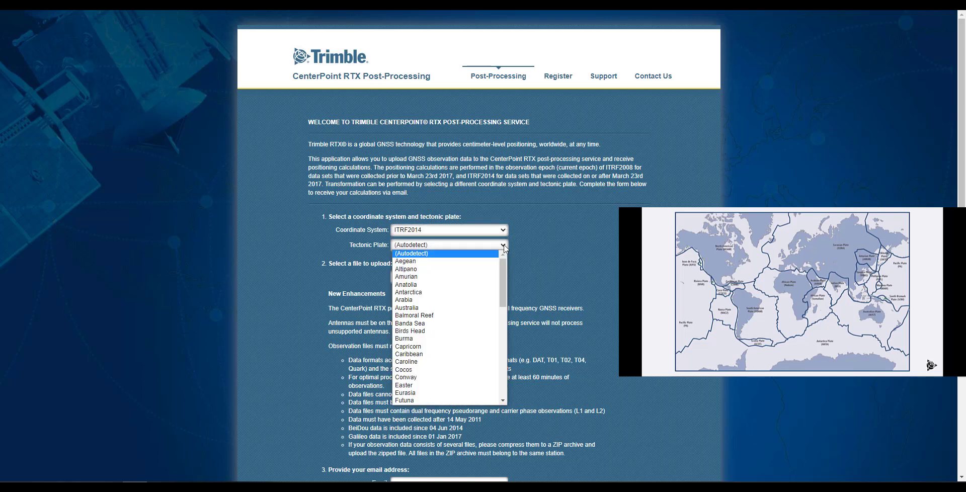
{"action": "left_click", "coordinate": [503, 245]}
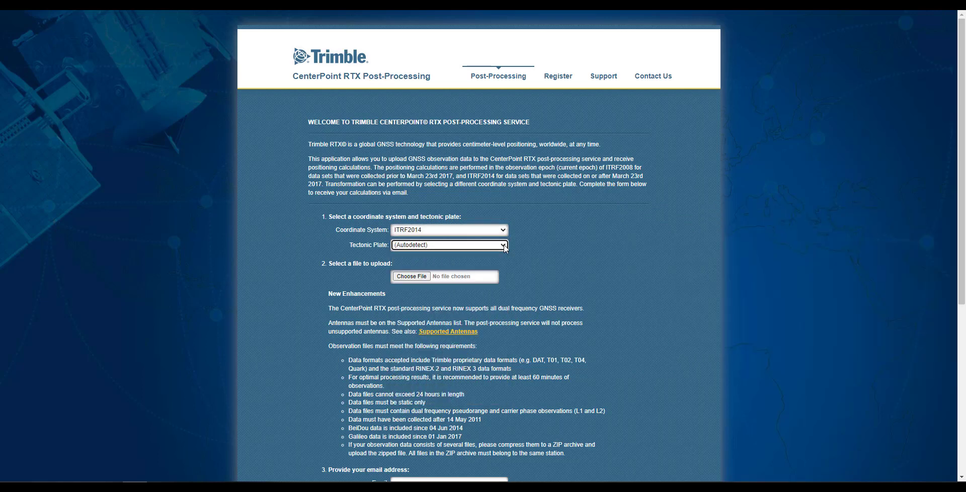
{"action": "left_click", "coordinate": [428, 280]}
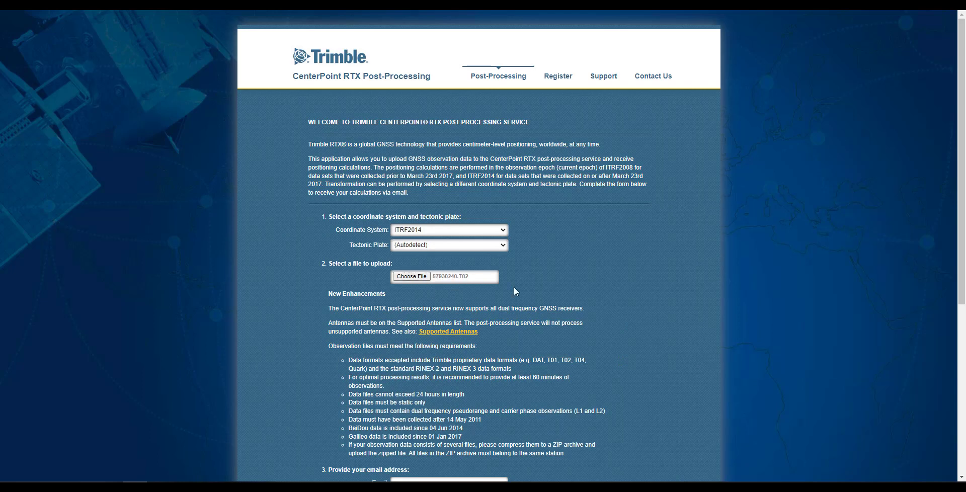
{"action": "scroll", "coordinate": [514, 286], "scroll_direction": "down", "scroll_amount": 2}
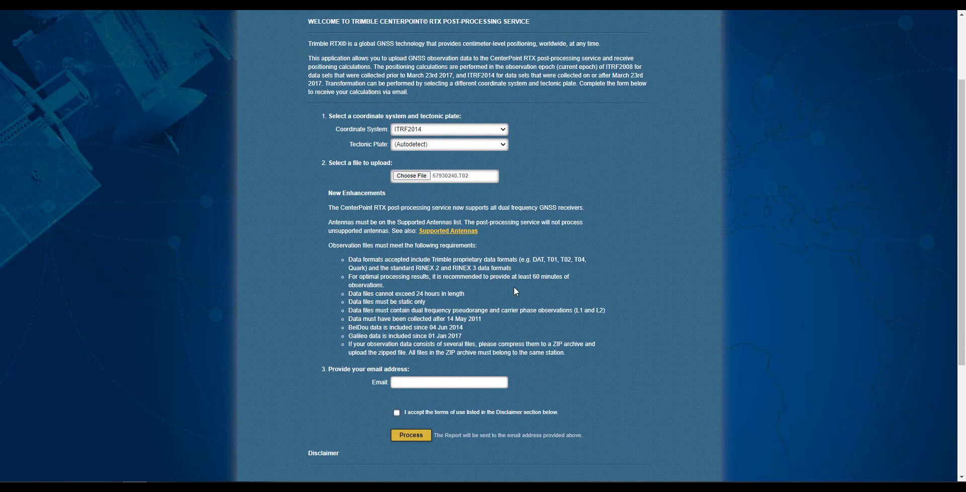
{"action": "scroll", "coordinate": [514, 291], "scroll_direction": "down", "scroll_amount": 1}
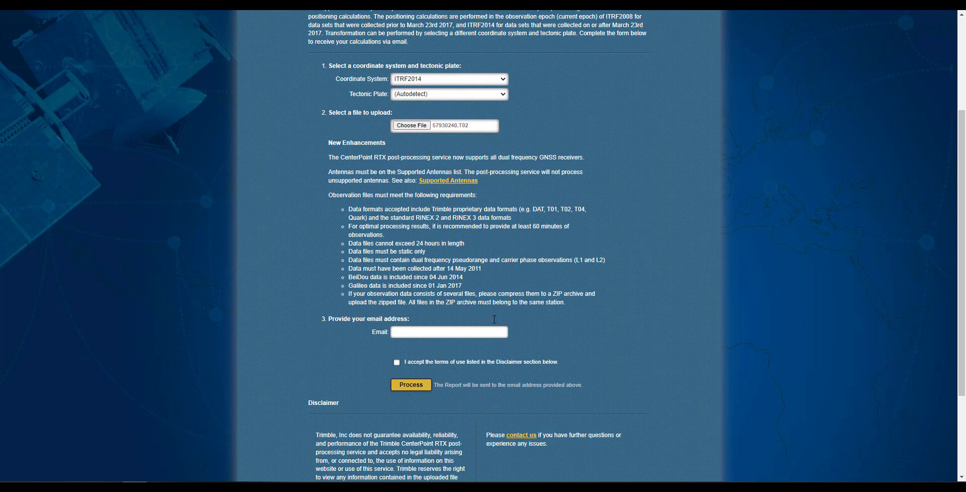